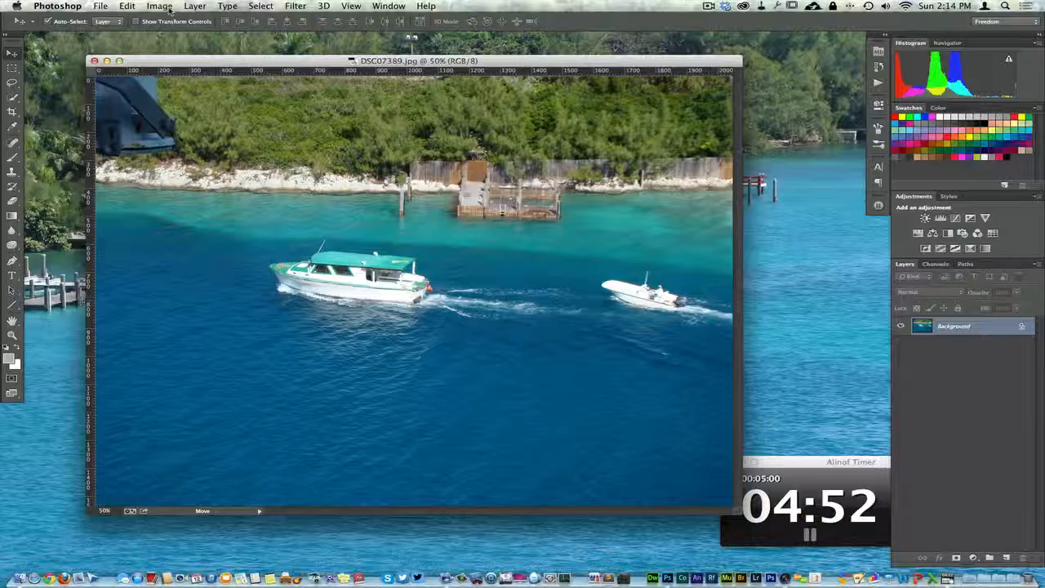
left_click(167, 6)
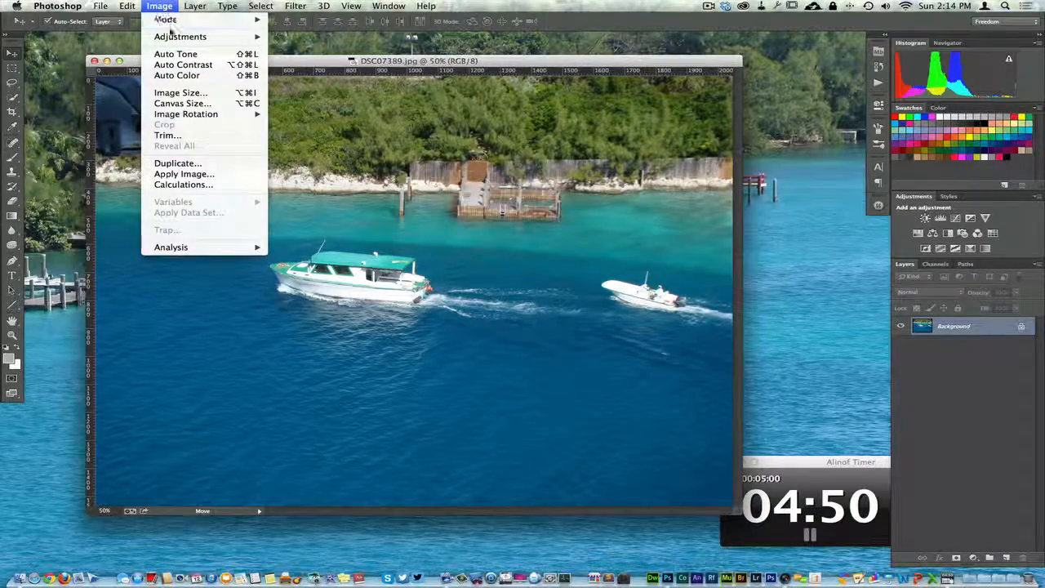
mouse_move(179, 36)
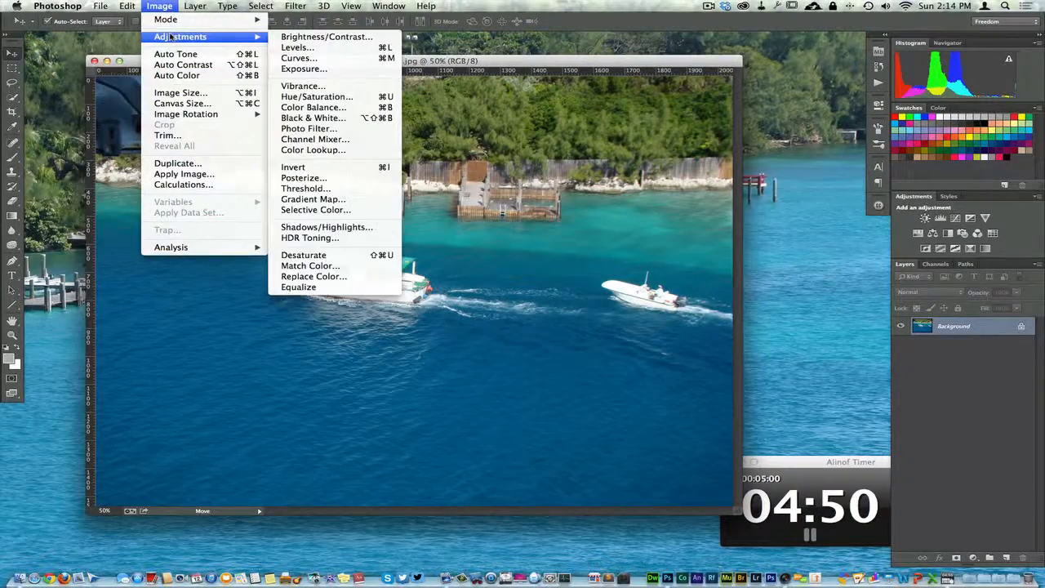
left_click(306, 86)
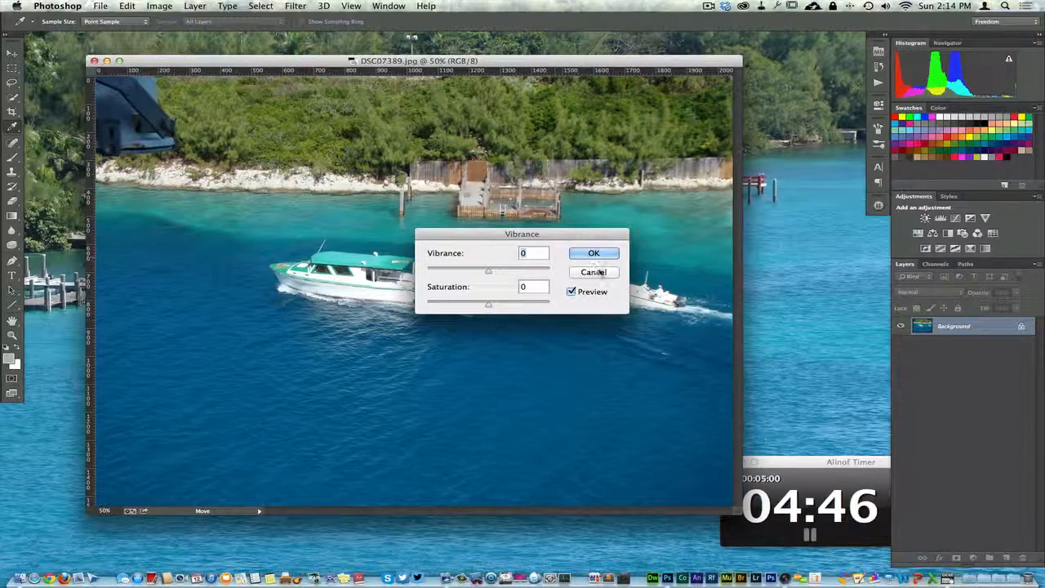
left_click(593, 271)
- Duplicate the Background layer and open the Vibrance adjustment on the copy
left_click(995, 328)
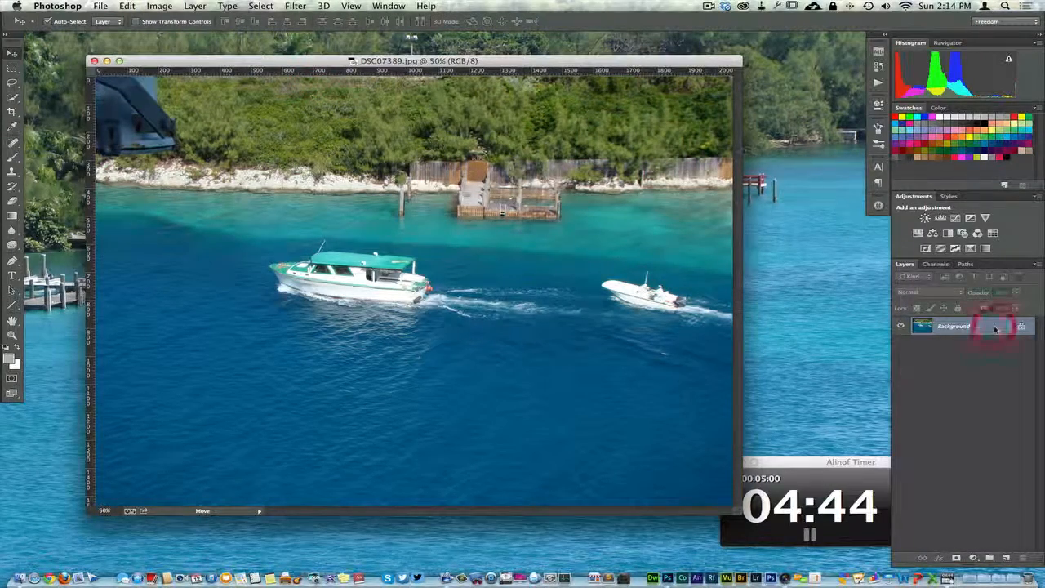
key("super+j")
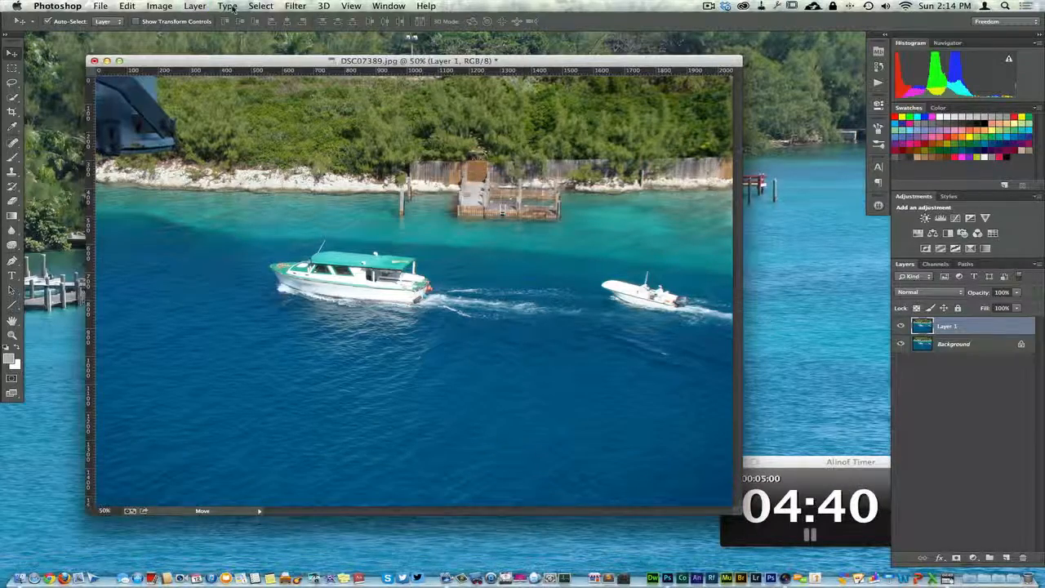
left_click(159, 6)
mouse_move(175, 38)
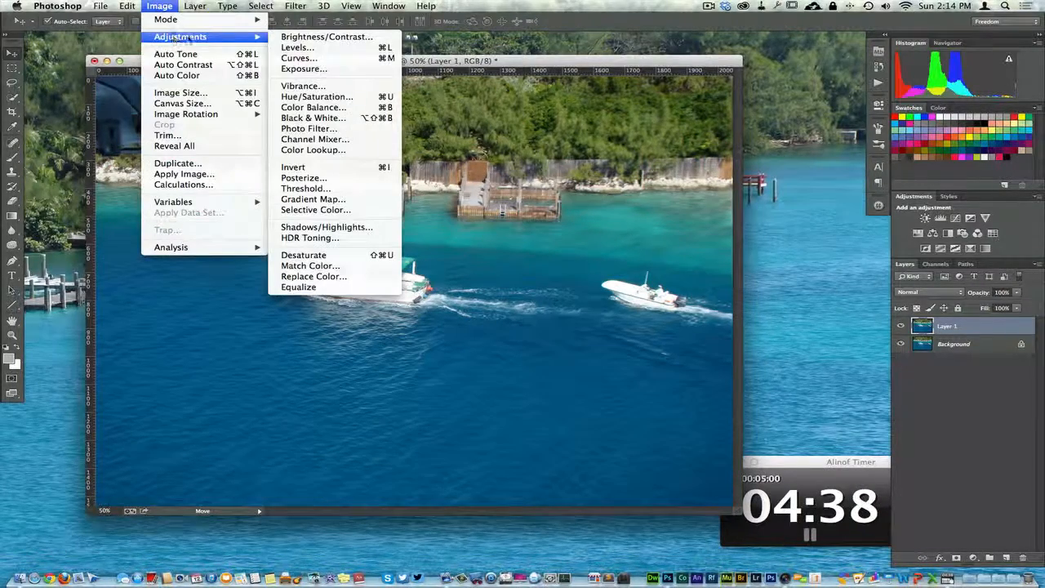
left_click(312, 86)
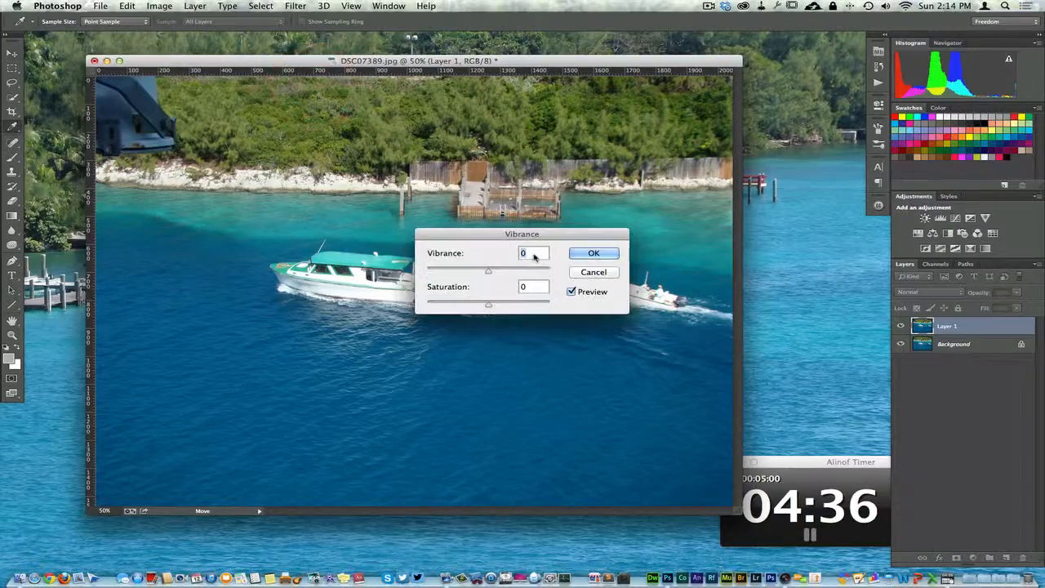
- Move the Vibrance dialog clear of the larger boat and enlarge the document window around the photo
left_click_drag(520, 236, 734, 272)
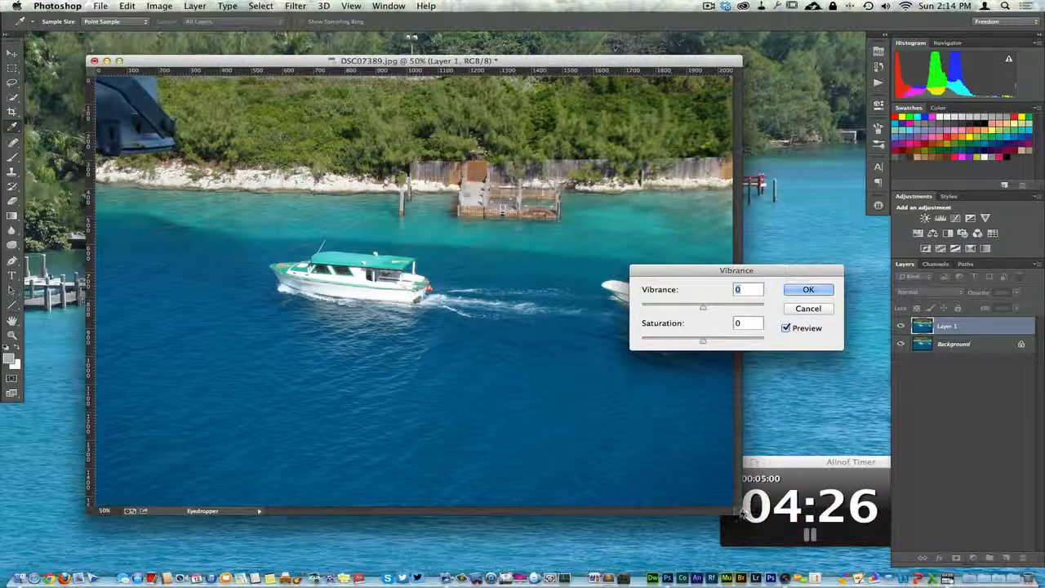
left_click_drag(740, 514, 773, 544)
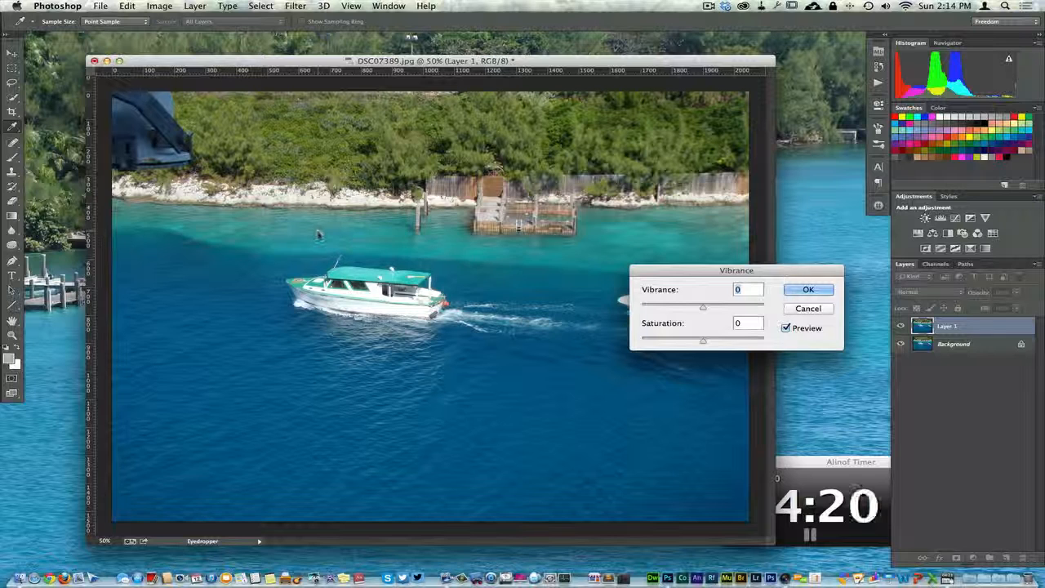
left_click(338, 228)
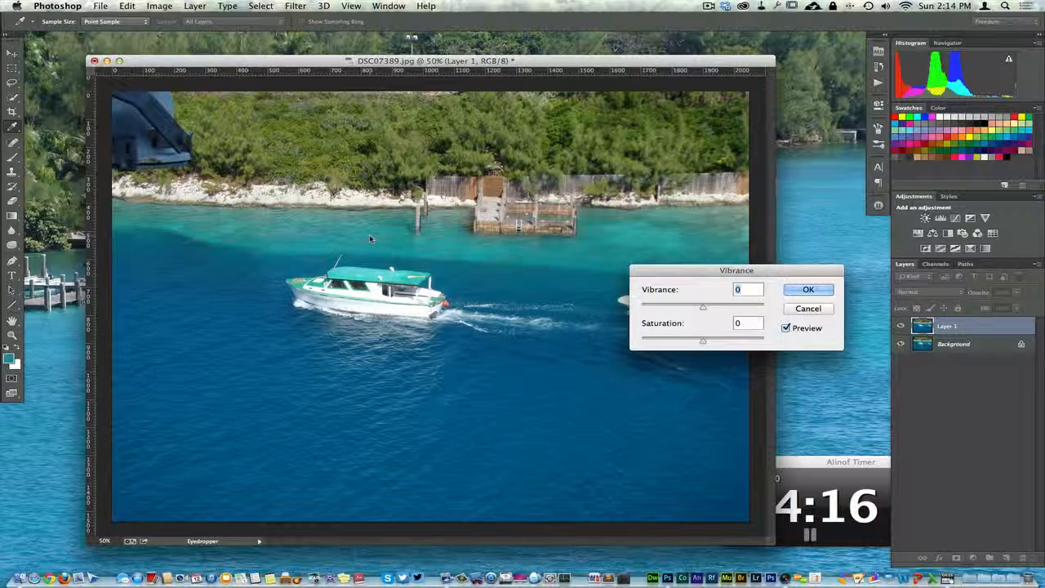
left_click(406, 243)
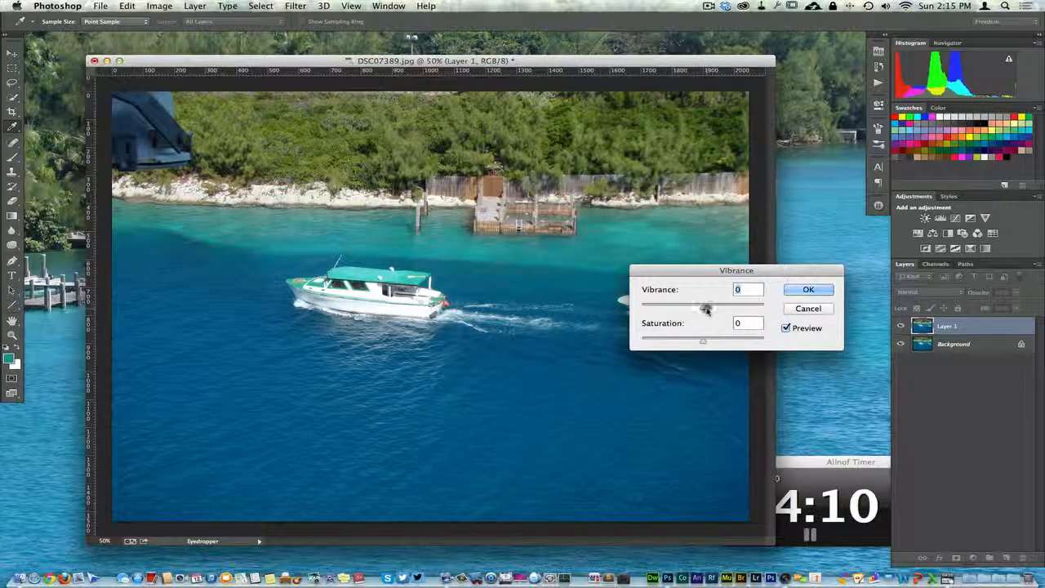
- Raise Vibrance to +30 and compare the photo with and without the preview
left_click_drag(712, 310, 720, 310)
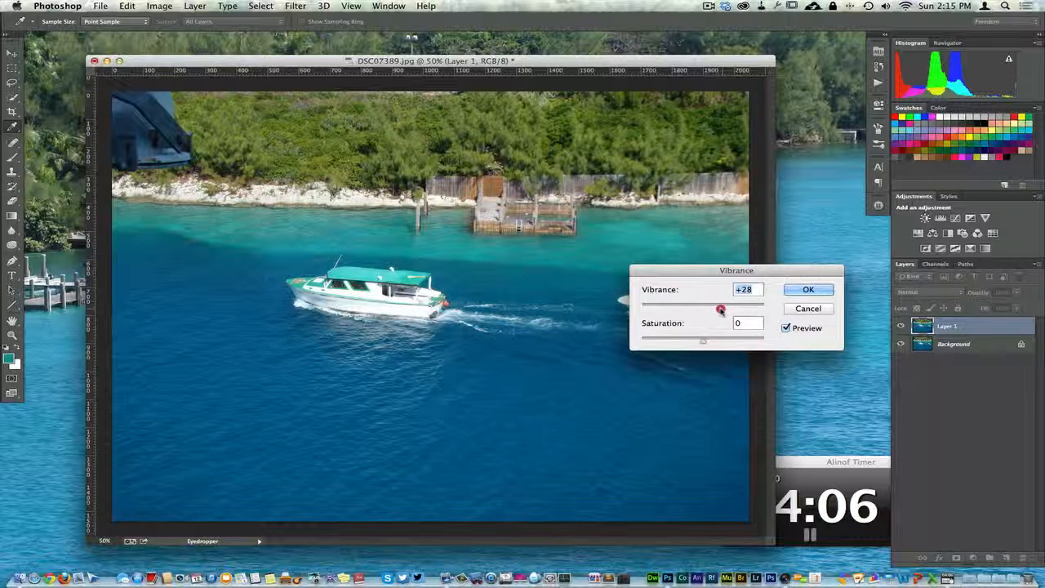
left_click_drag(722, 310, 721, 310)
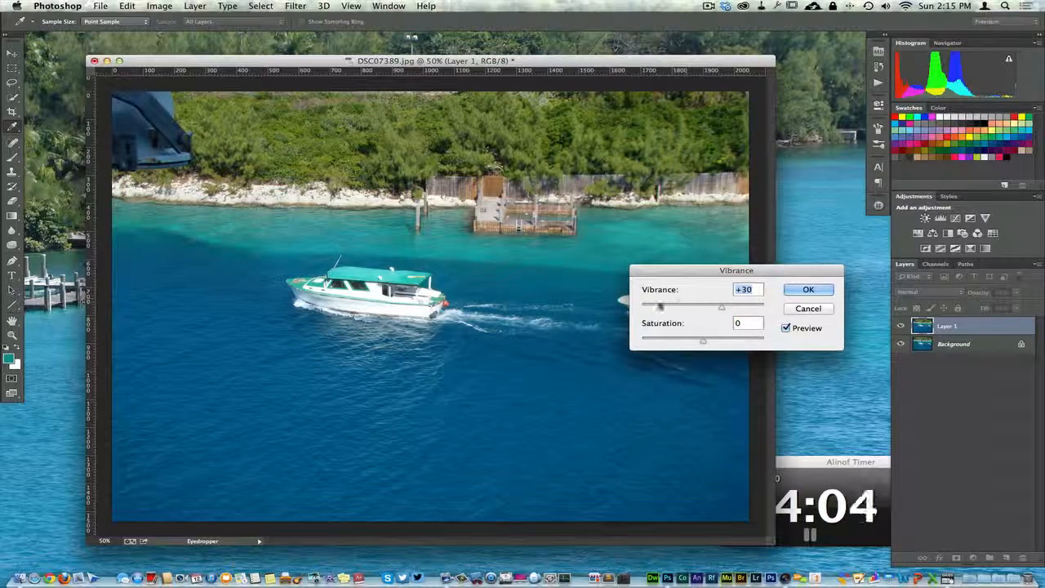
left_click(784, 328)
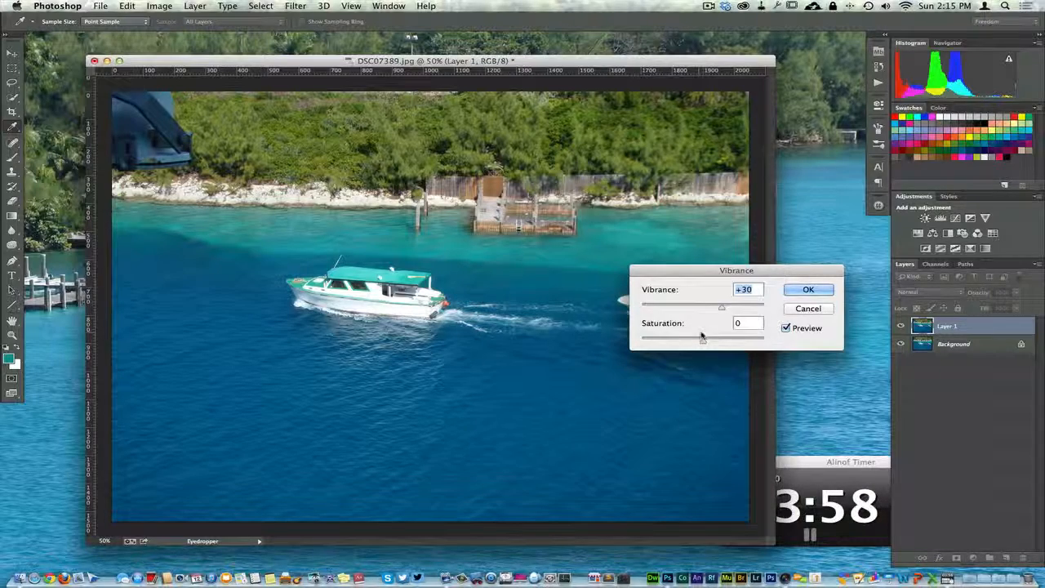
- Raise Saturation to +30 and toggle the preview to compare the photo before and after
left_click_drag(704, 344, 722, 344)
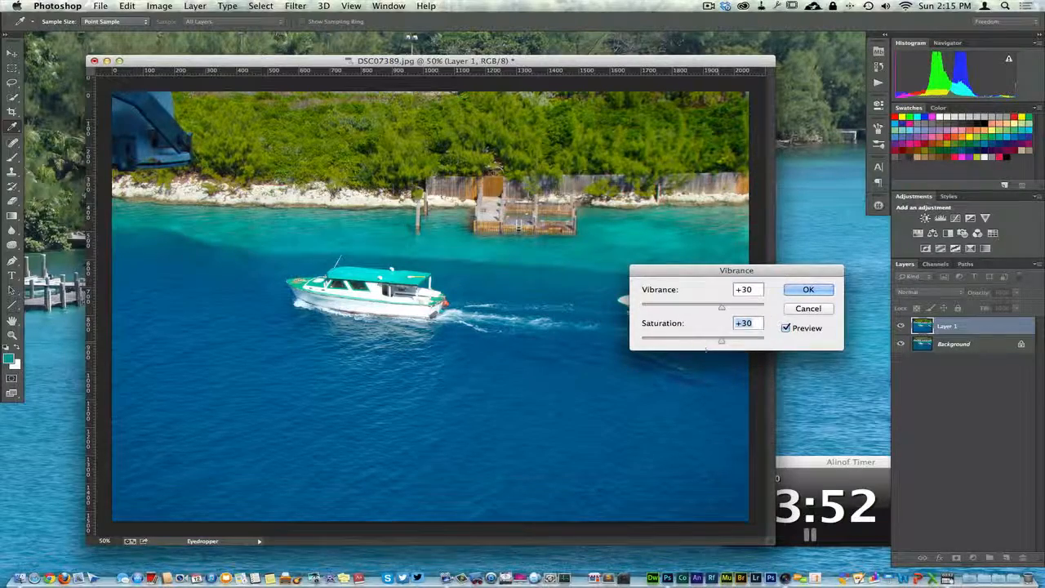
left_click(786, 328)
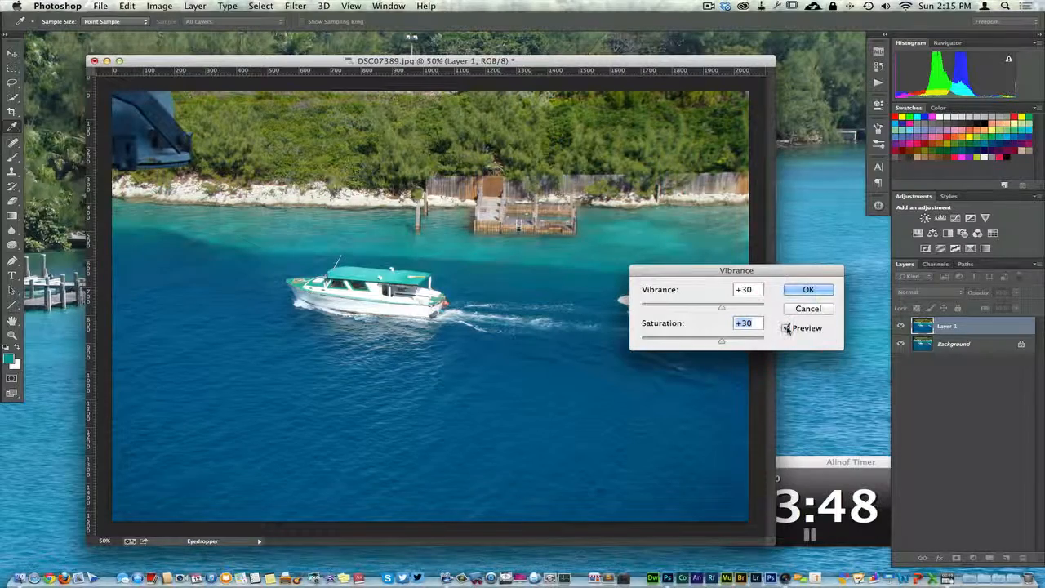
left_click(785, 328)
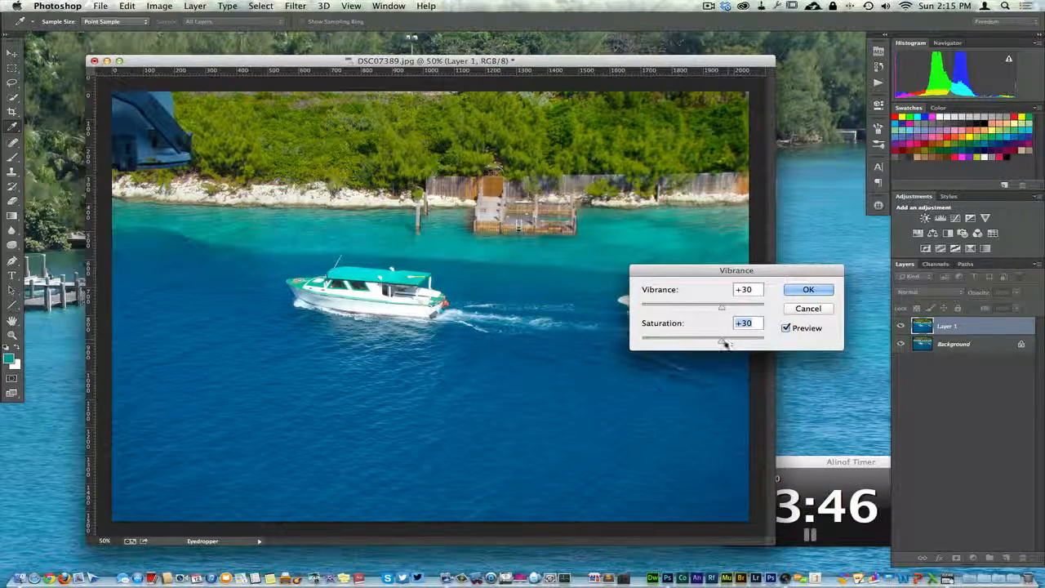
- Increase Saturation to +74 and toggle the preview to compare with the original colours
left_click_drag(723, 343, 748, 345)
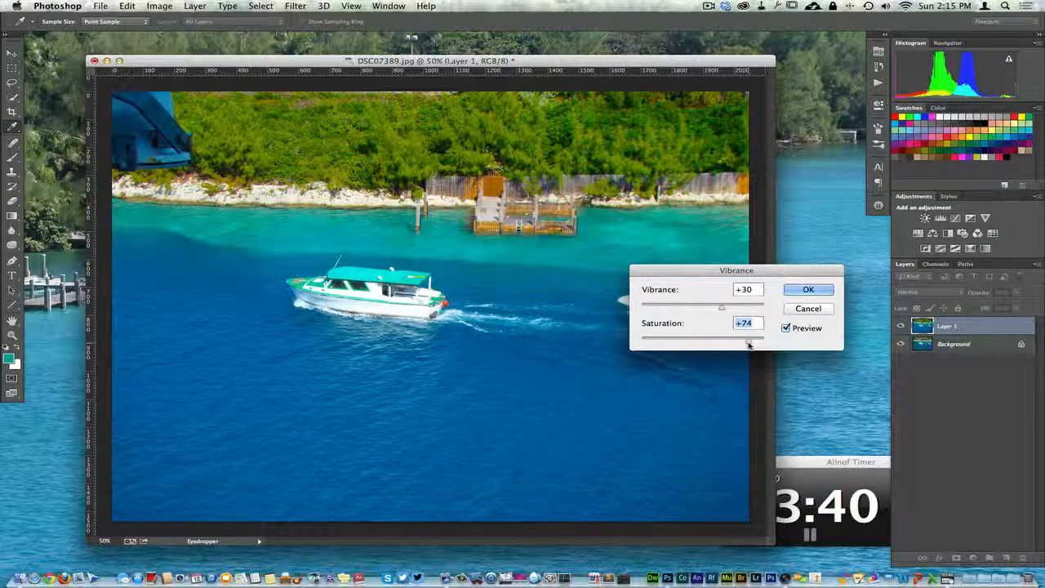
left_click(785, 328)
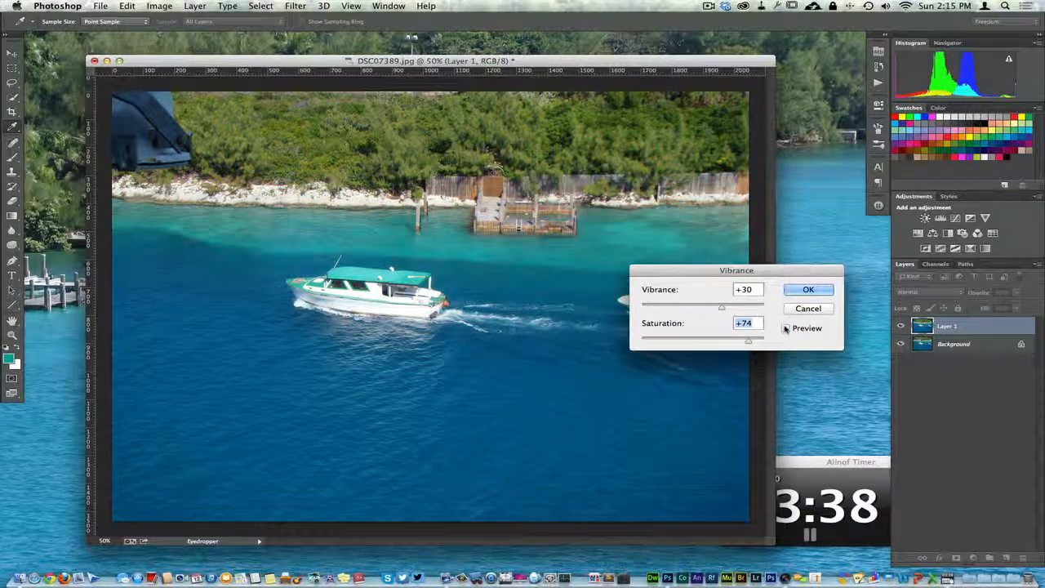
left_click(785, 328)
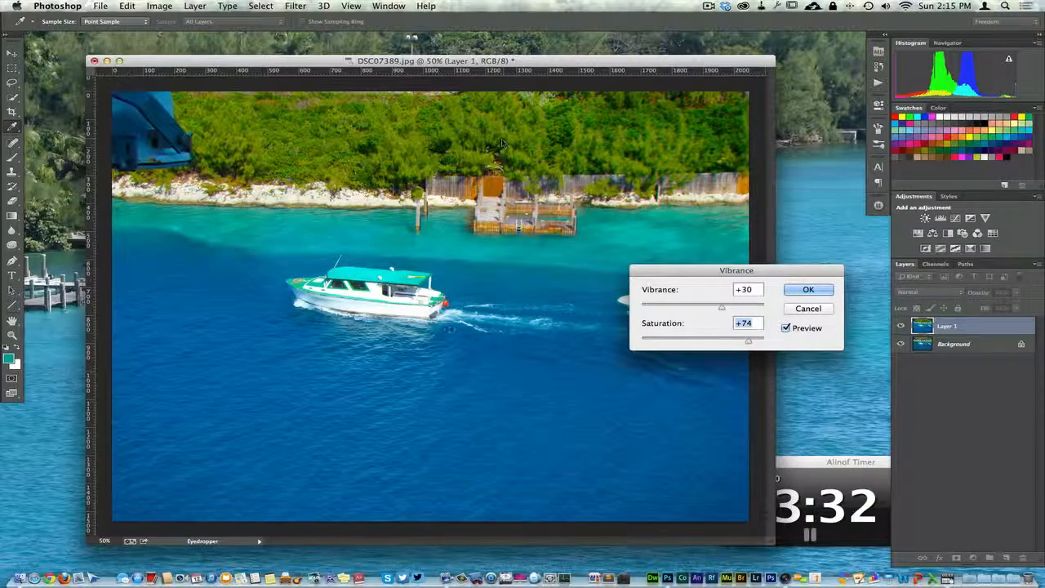
- Lower Vibrance to -97 and push Saturation up to +100
left_click_drag(720, 307, 644, 311)
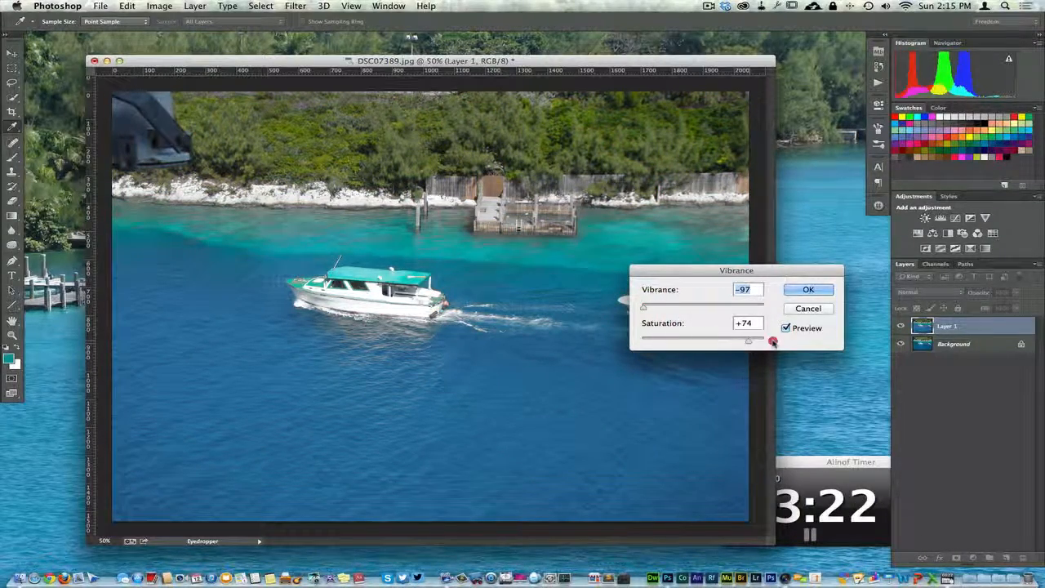
left_click_drag(772, 343, 763, 343)
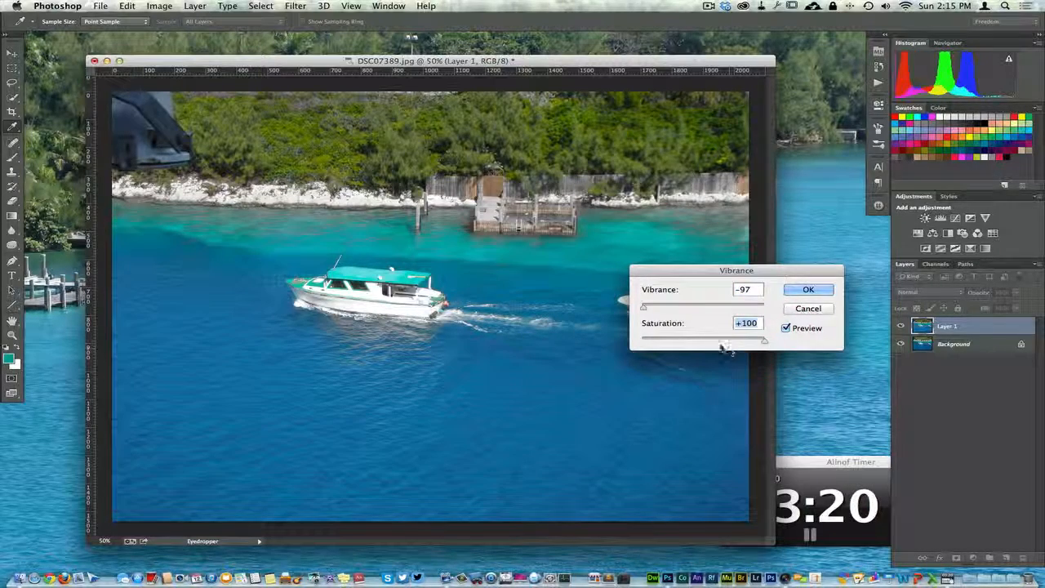
- Reset Vibrance to 0, pull Saturation slightly below its maximum and apply the adjustment
left_click(702, 306)
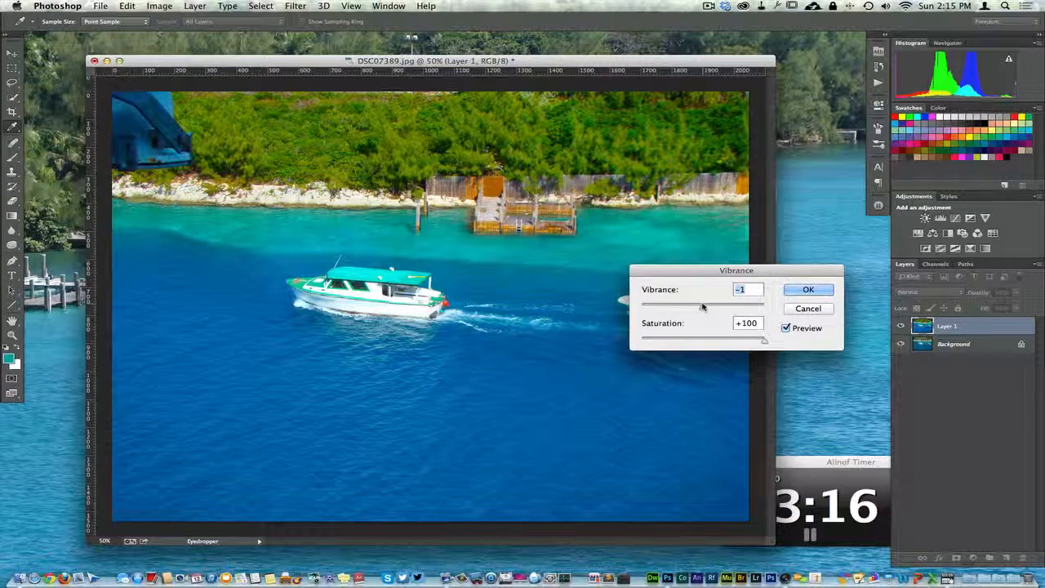
left_click(757, 291)
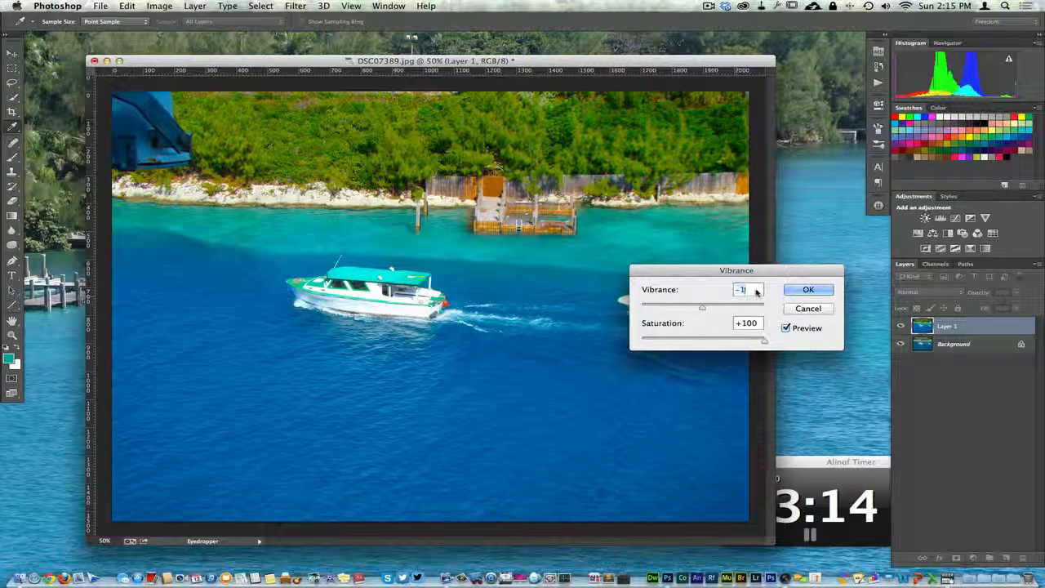
key("BackSpace")
type("0")
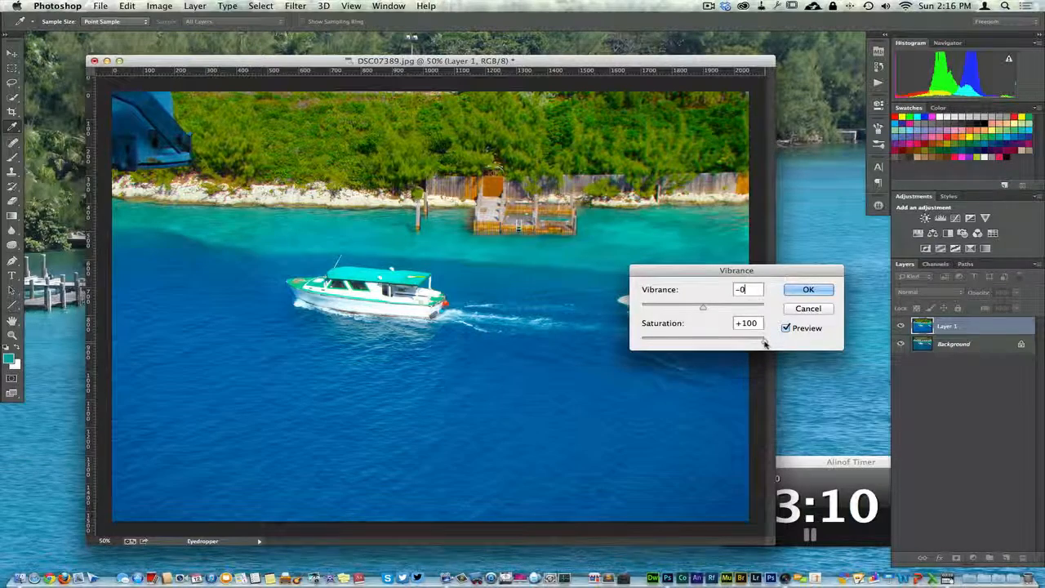
mouse_move(765, 343)
left_mouse_down()
mouse_move(723, 345)
mouse_move(755, 342)
left_mouse_up()
left_click(808, 289)
key("v")
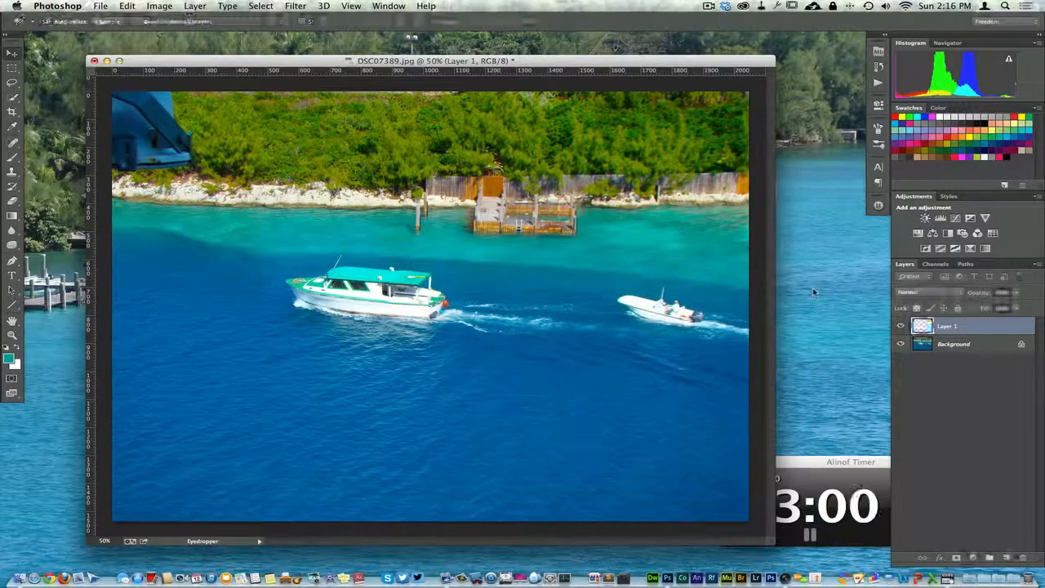
- Toggle the adjusted layer's visibility several times to compare it with the original photo
left_click(901, 326)
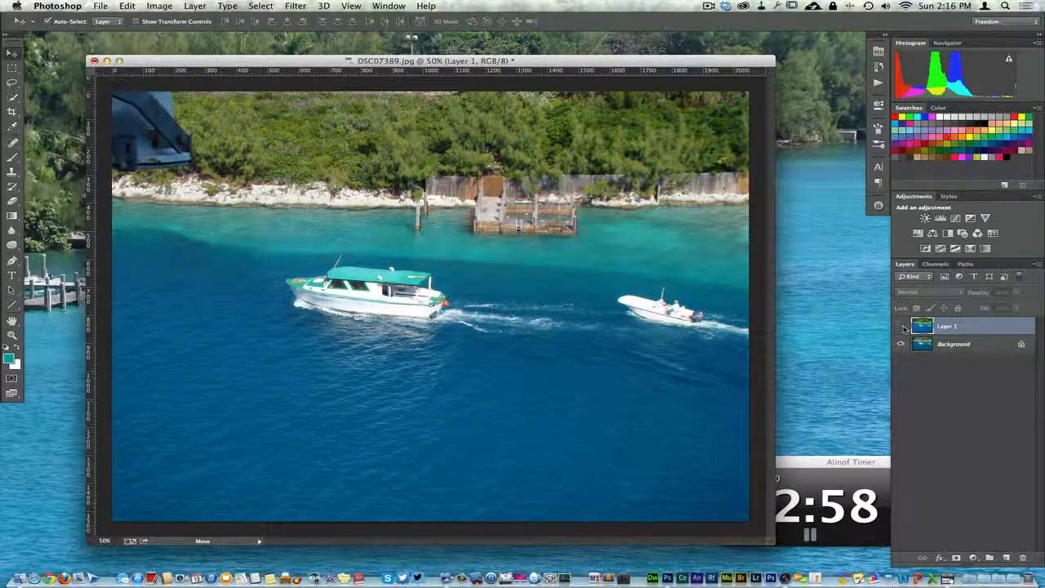
left_click(901, 326)
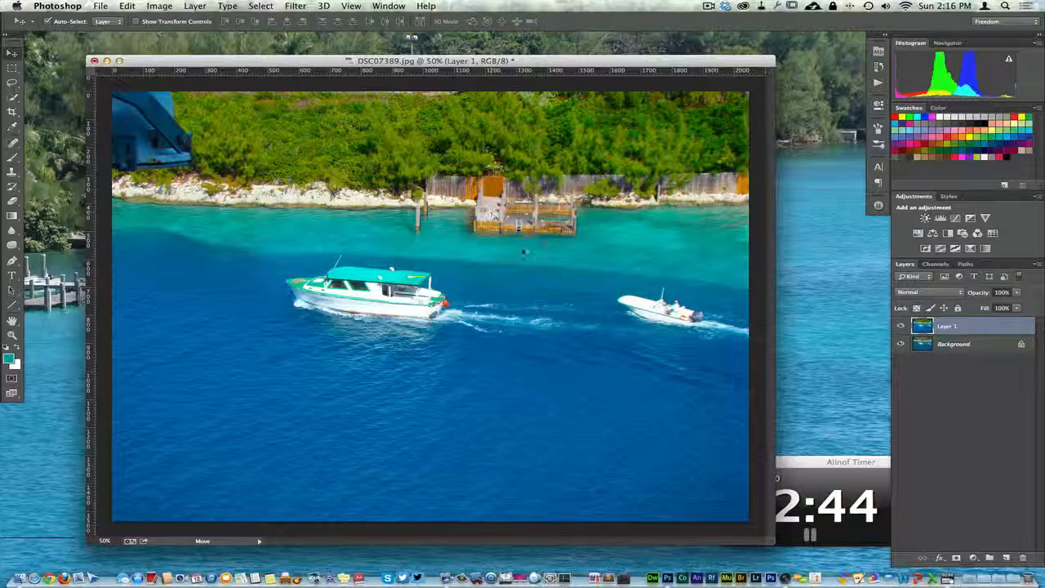
left_click(901, 326)
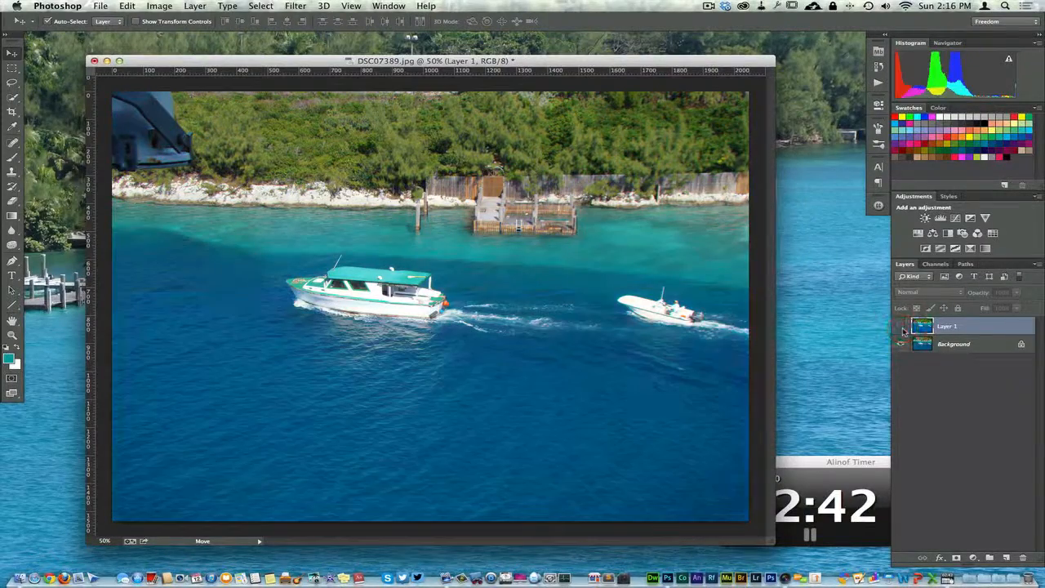
left_click(901, 326)
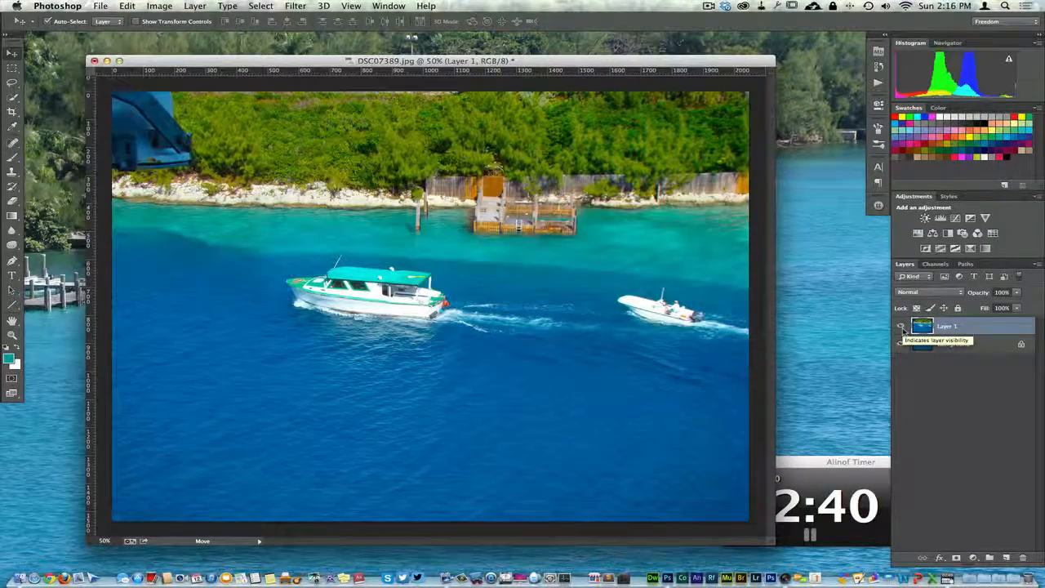
left_click(901, 326)
left_click(901, 327)
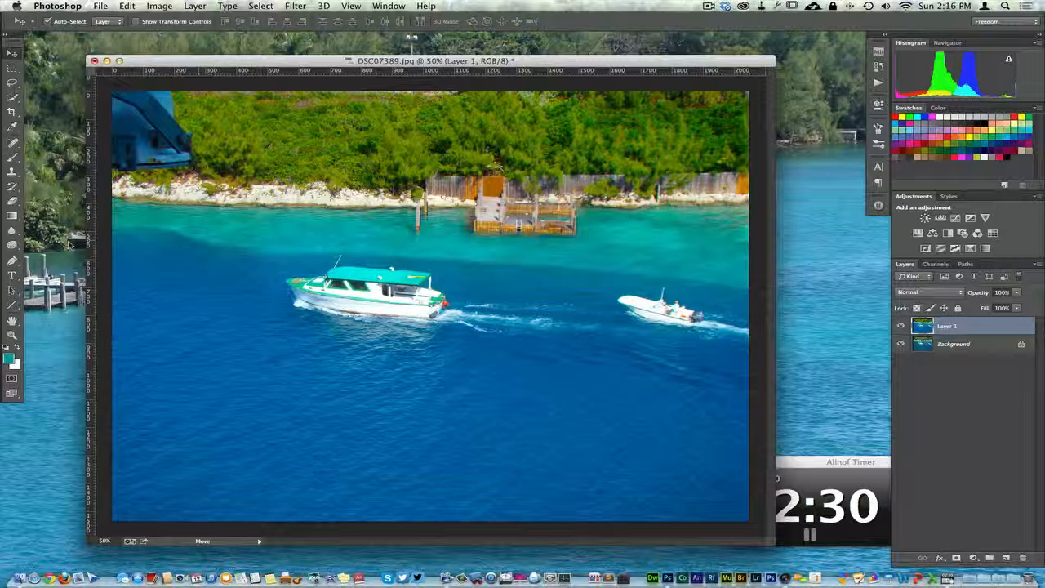
- Select the green shoreline above the water using the Quick Selection tool at brush size 60 and copy it to a new layer
left_click_drag(12, 96, 57, 96)
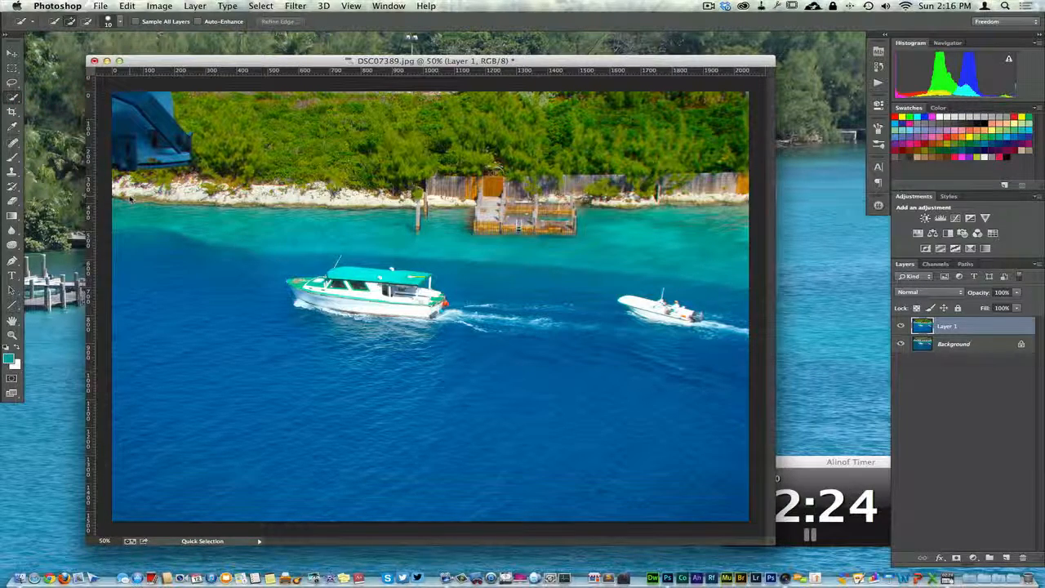
key("bracketright")
key("bracketright")
key("bracketright")
key("bracketright")
key("bracketright")
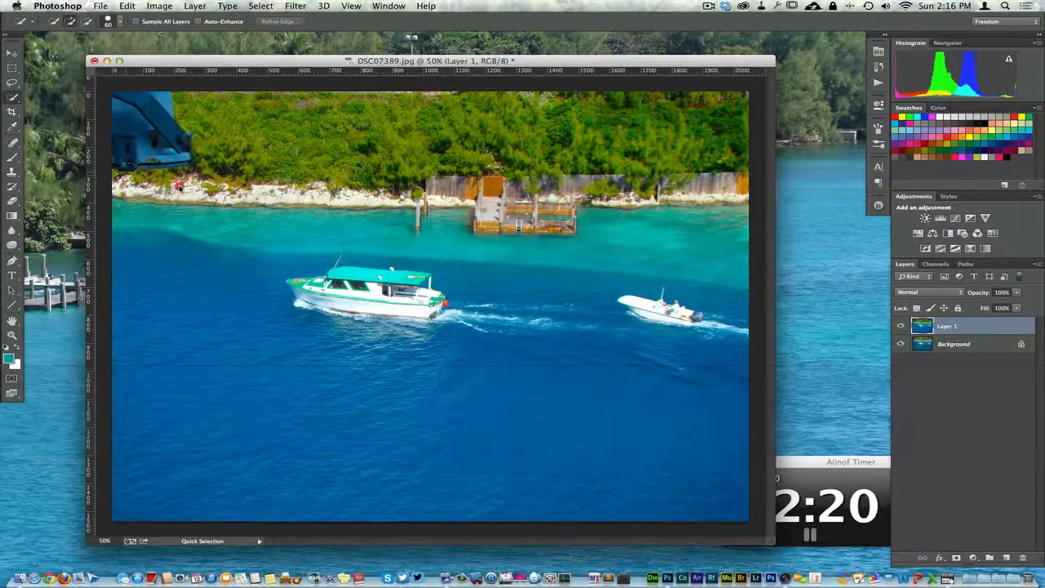
mouse_move(195, 189)
left_mouse_down()
mouse_move(218, 173)
mouse_move(406, 188)
mouse_move(497, 153)
mouse_move(655, 177)
mouse_move(713, 147)
left_mouse_up()
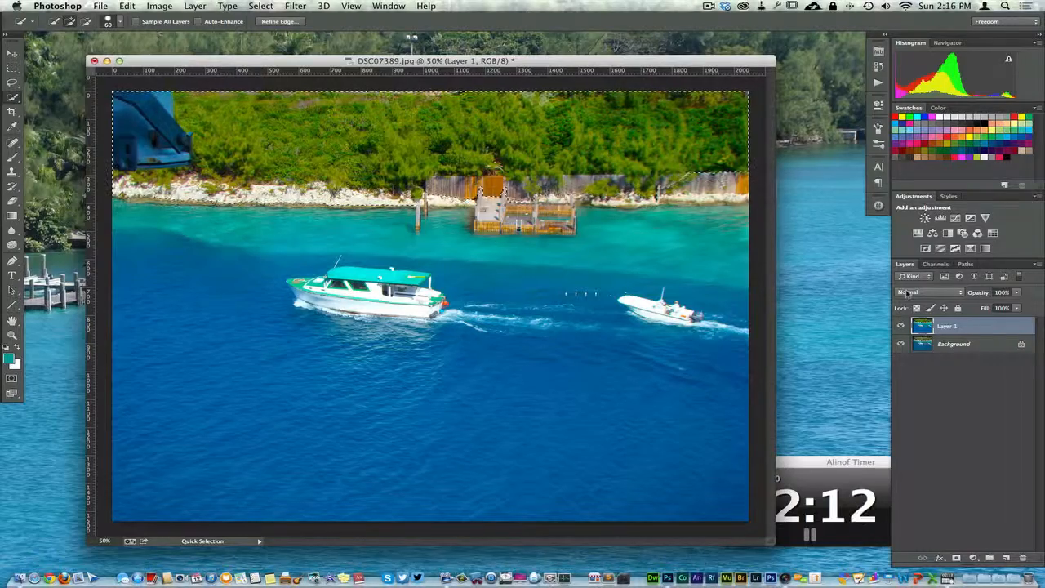
key("super+j")
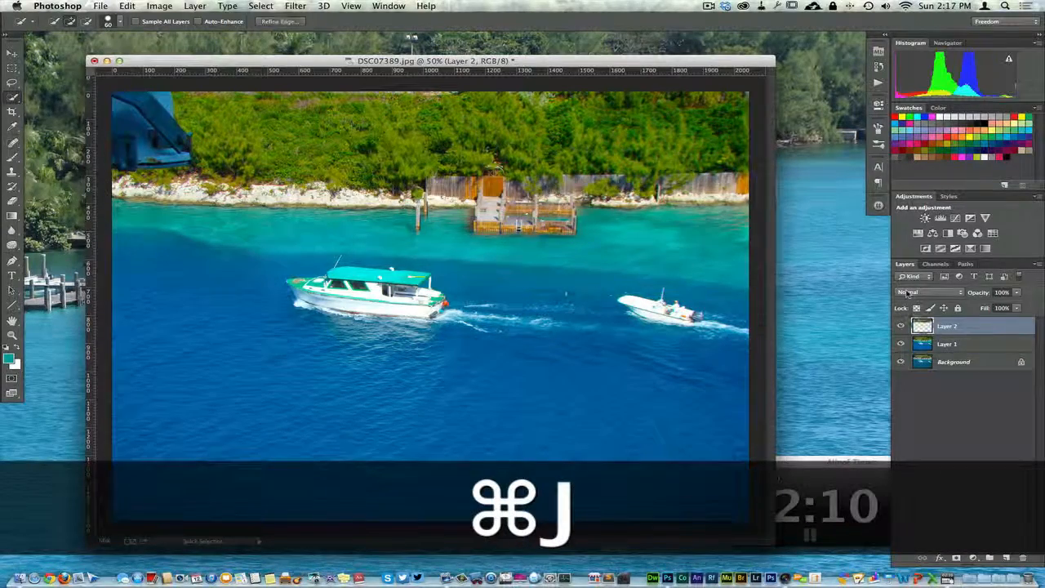
- Hide Layer 1 and the Background to view the copied shoreline on its own, and show both layers again
left_click(901, 343)
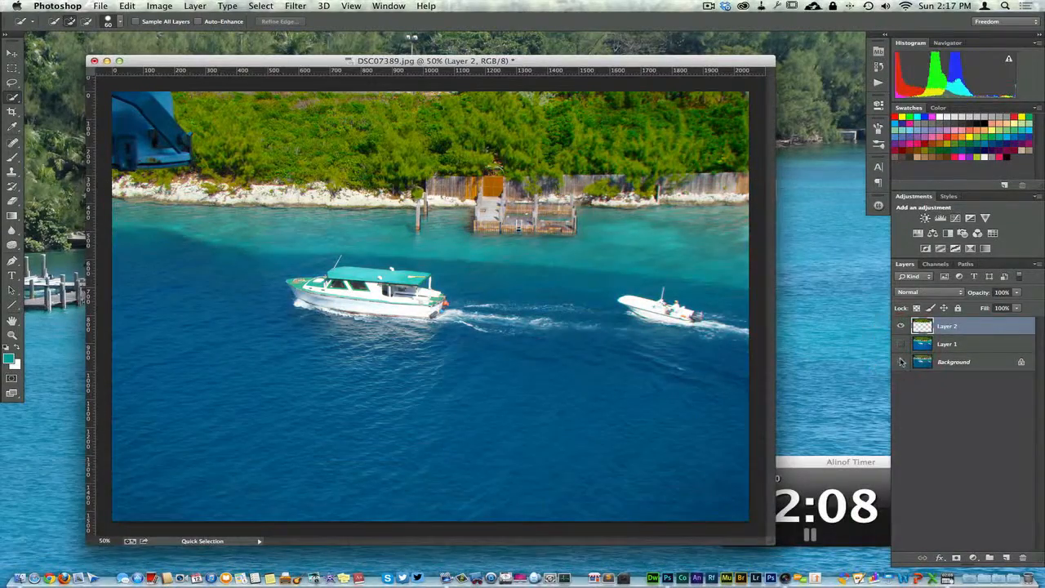
left_click(901, 362)
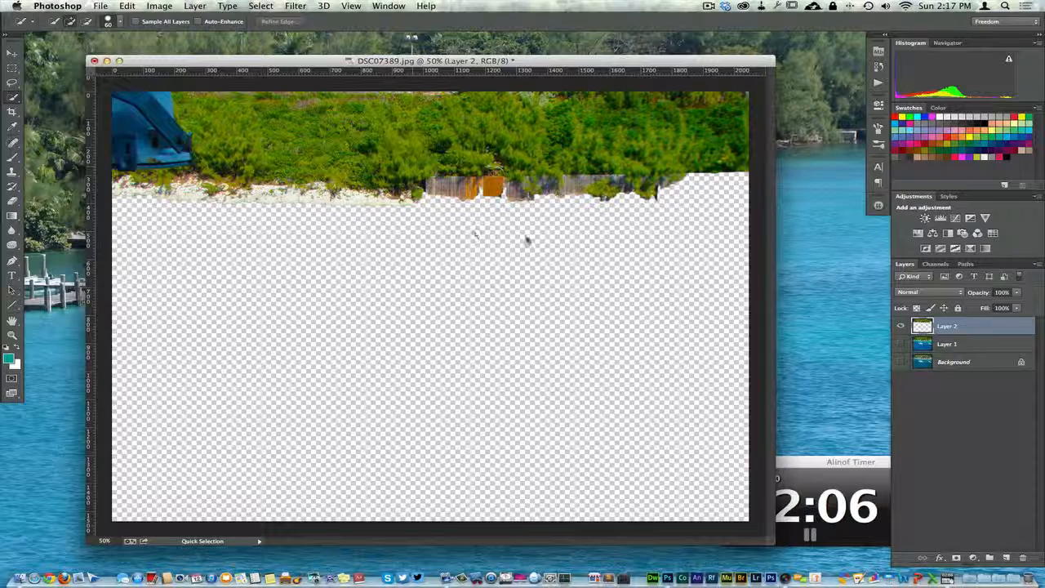
left_click_drag(901, 343, 901, 362)
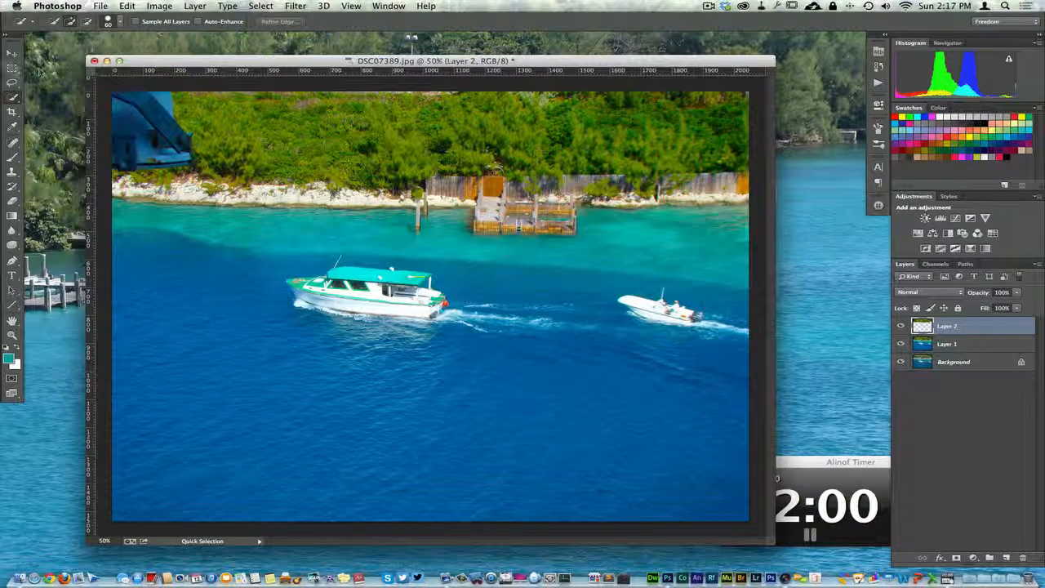
- Start a Vibrance adjustment on the shoreline layer with Vibrance at +49 and Saturation at -100
left_click(12, 52)
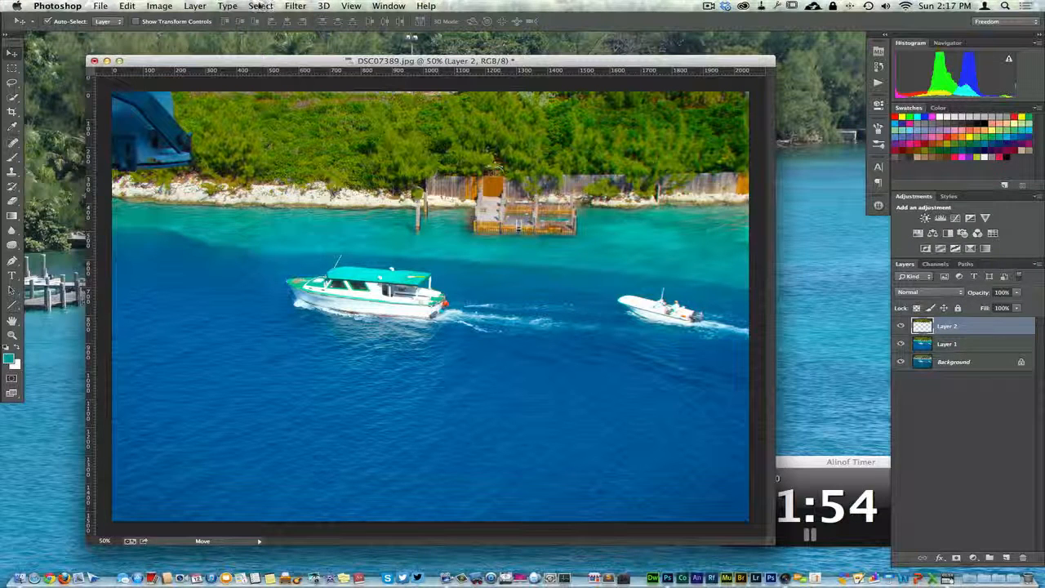
left_click(160, 7)
mouse_move(183, 36)
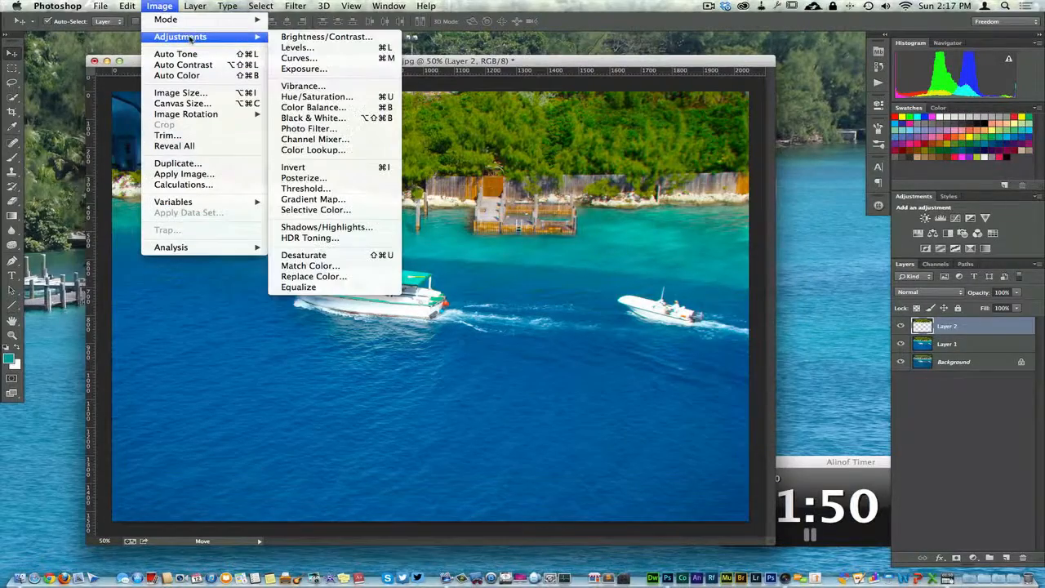
left_click(304, 86)
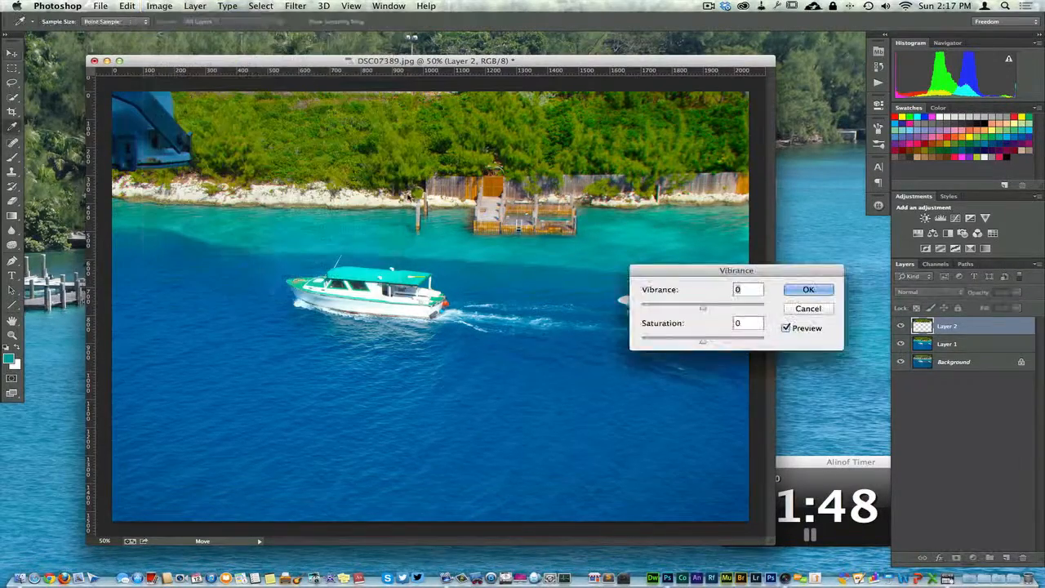
mouse_move(703, 306)
left_mouse_down()
mouse_move(734, 309)
mouse_move(702, 340)
mouse_move(762, 344)
mouse_move(642, 350)
left_mouse_up()
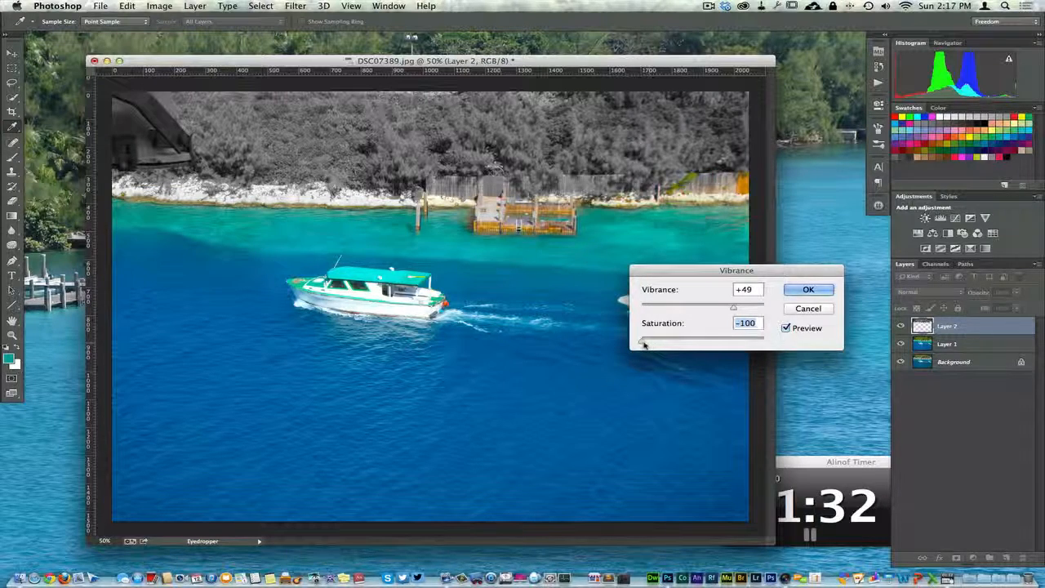
- Fine-tune the shoreline's Saturation through -39 and -49 to -23 and apply the Vibrance adjustment
left_click_drag(646, 343, 676, 343)
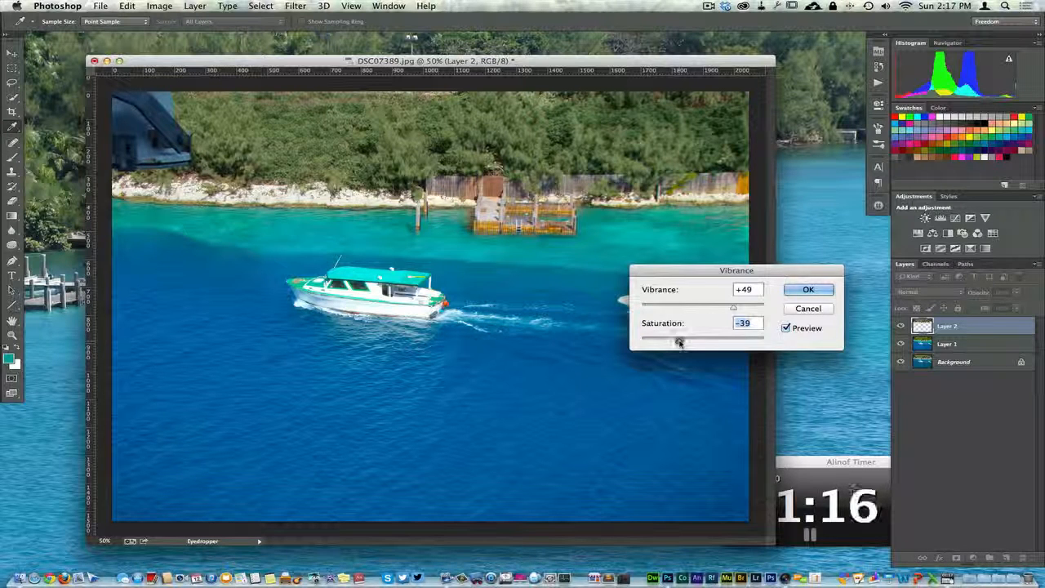
mouse_move(683, 343)
left_mouse_down()
mouse_move(696, 343)
mouse_move(672, 343)
left_mouse_up()
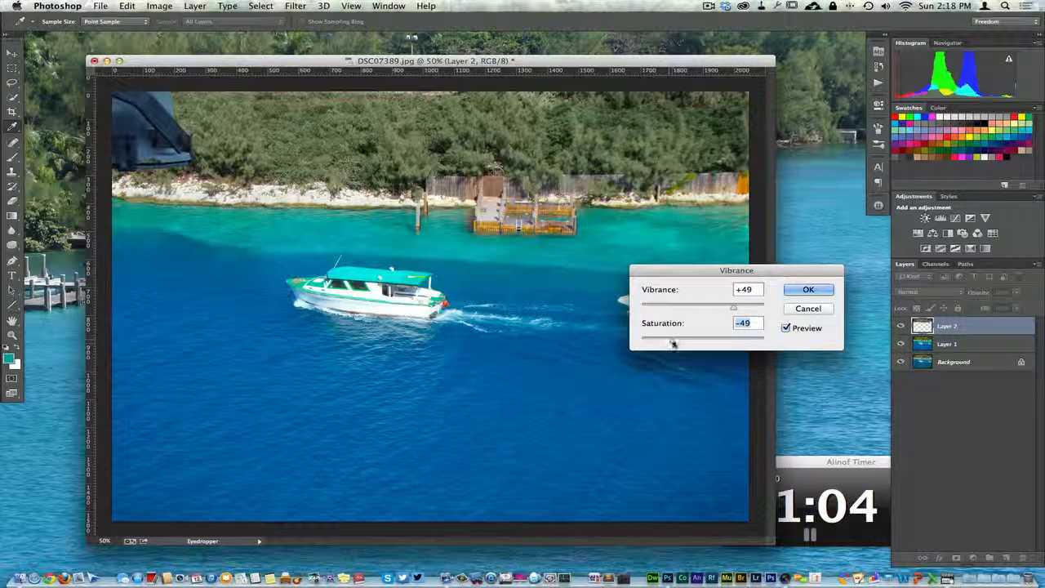
left_click_drag(670, 341, 688, 341)
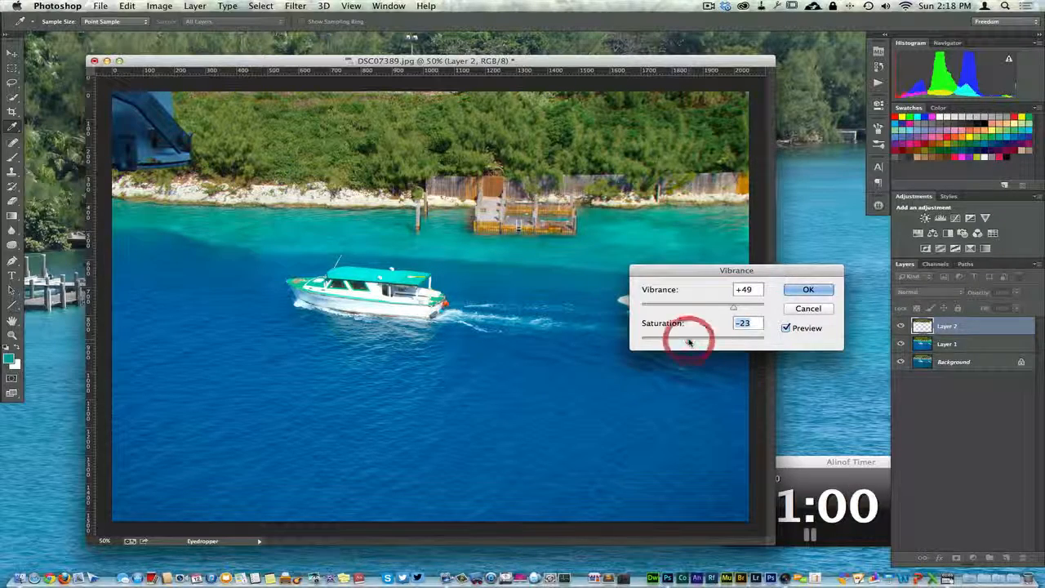
left_click(804, 288)
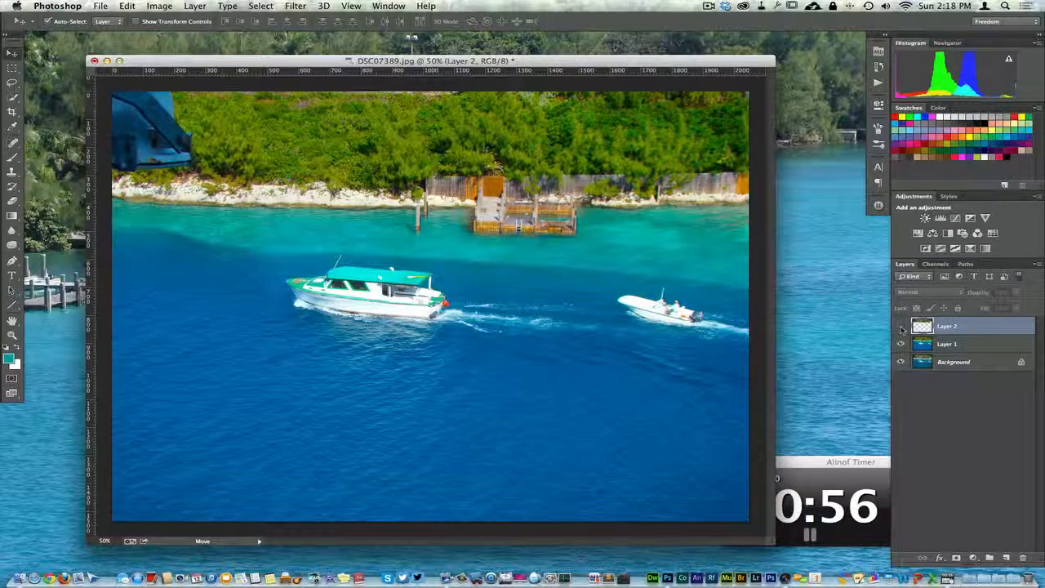
- Toggle the visibility of Layer 2 and Layer 1 to compare the adjusted shoreline and water with the original photo
left_click(900, 326)
left_click(901, 327)
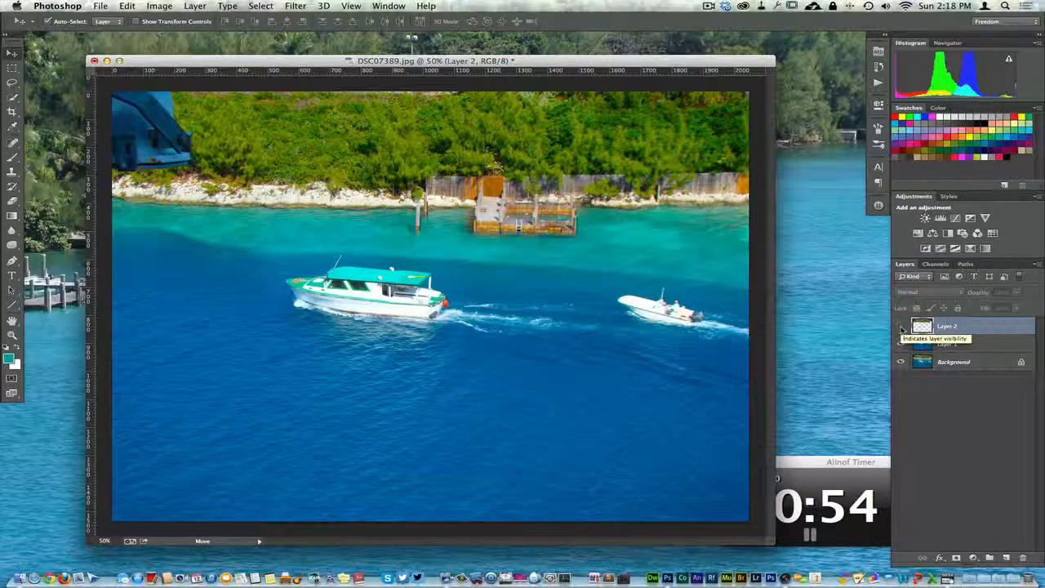
left_click(901, 326)
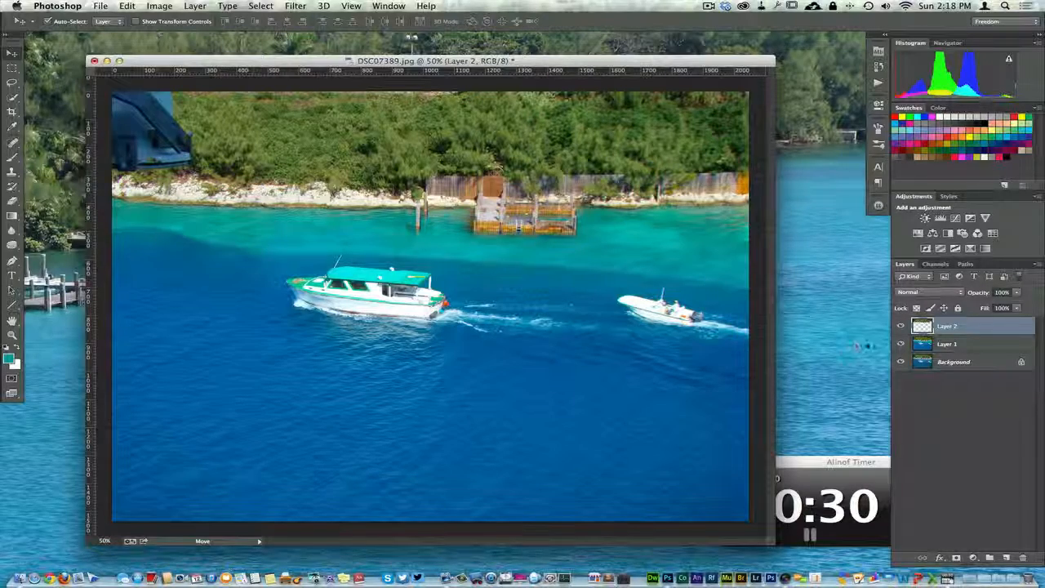
left_click(901, 344)
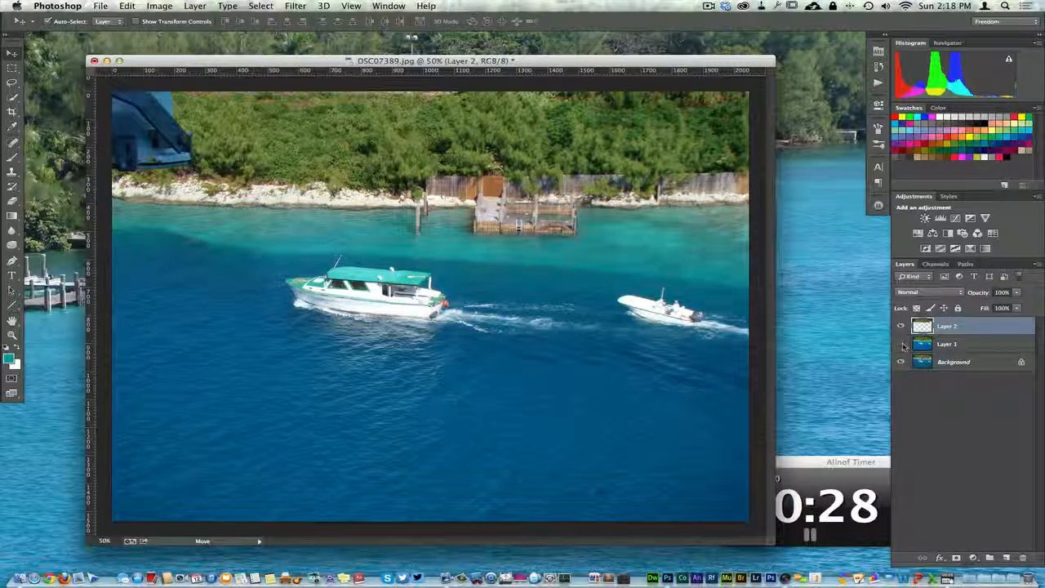
left_click(901, 325)
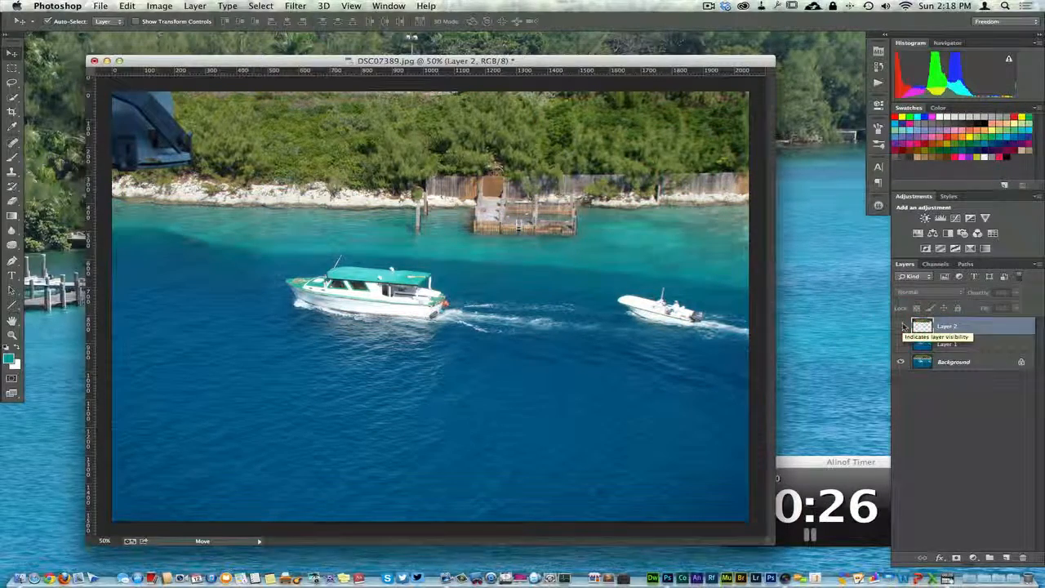
left_click(901, 325)
left_click(901, 343)
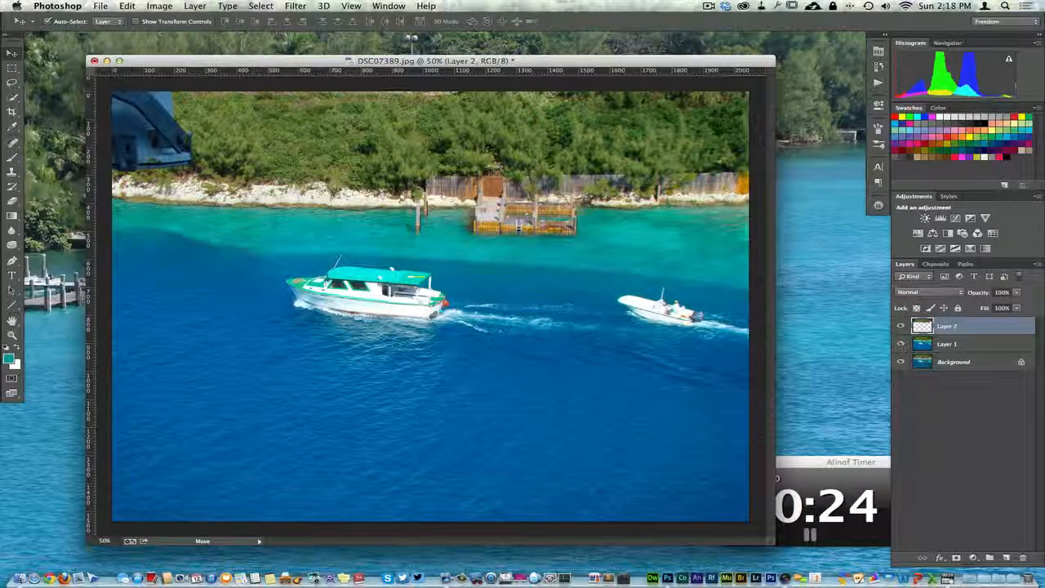